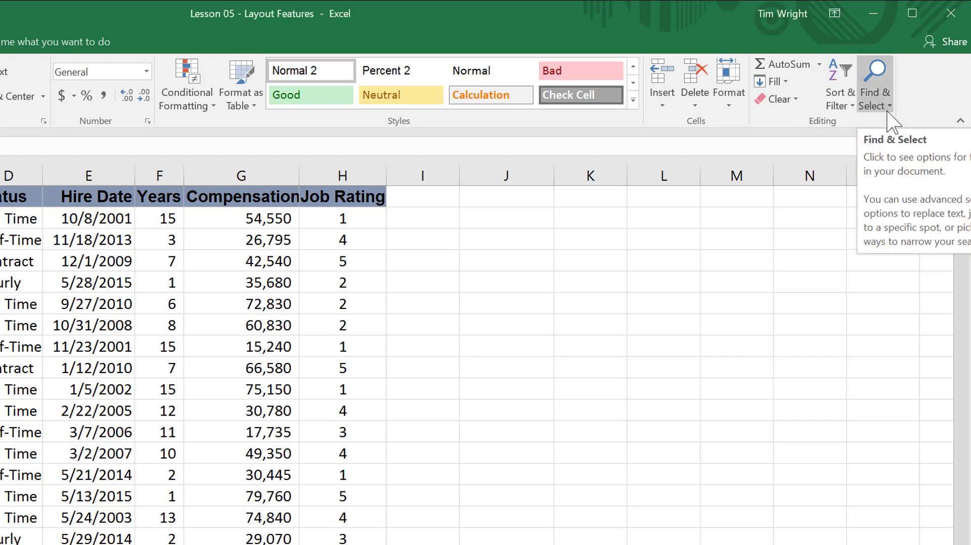
Search the Find-Replace sheet for North and go to the next matching cell.
click(889, 106)
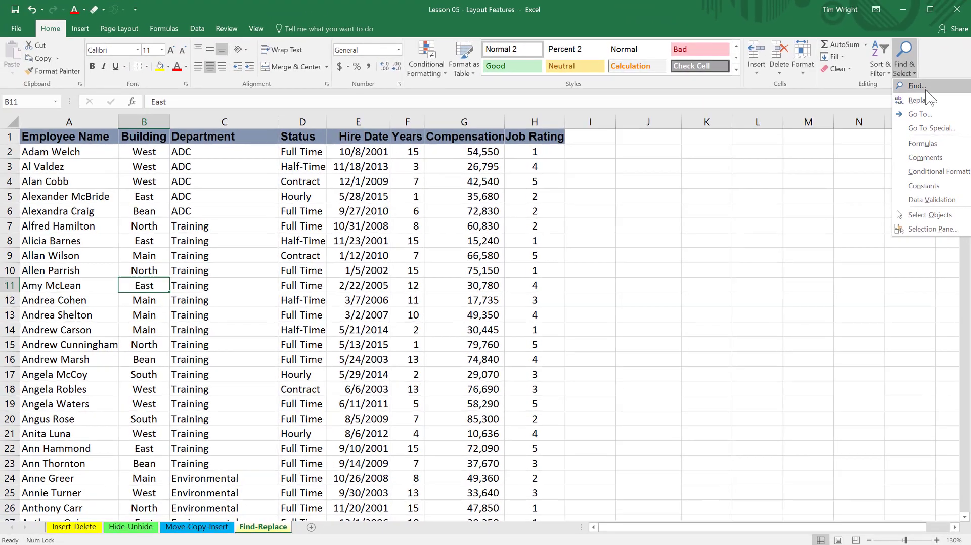
click(927, 91)
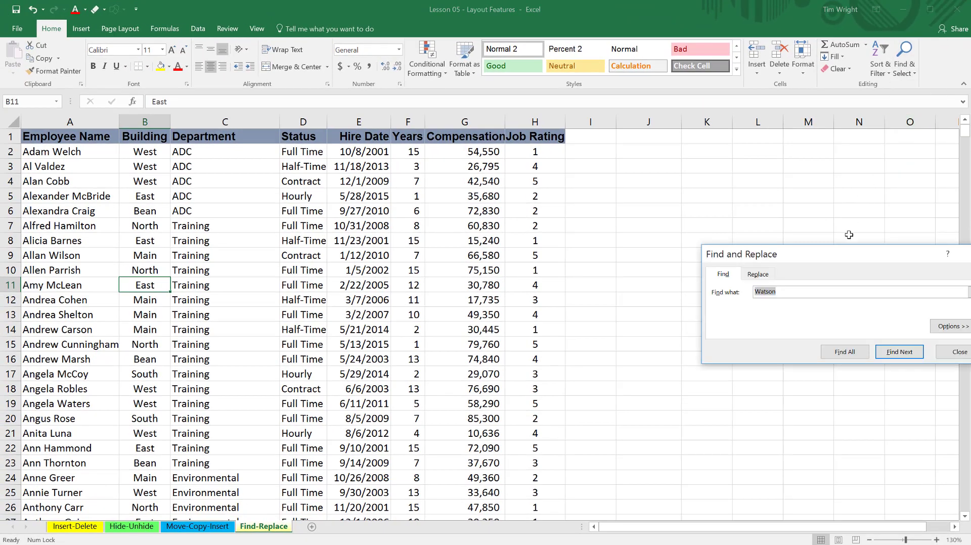
drag(831, 255, 775, 187)
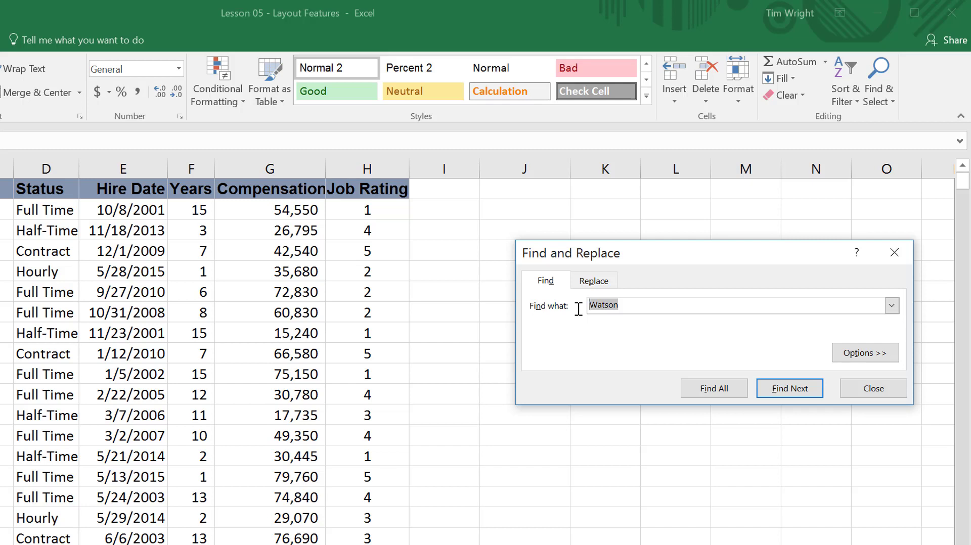
text(North)
click(779, 389)
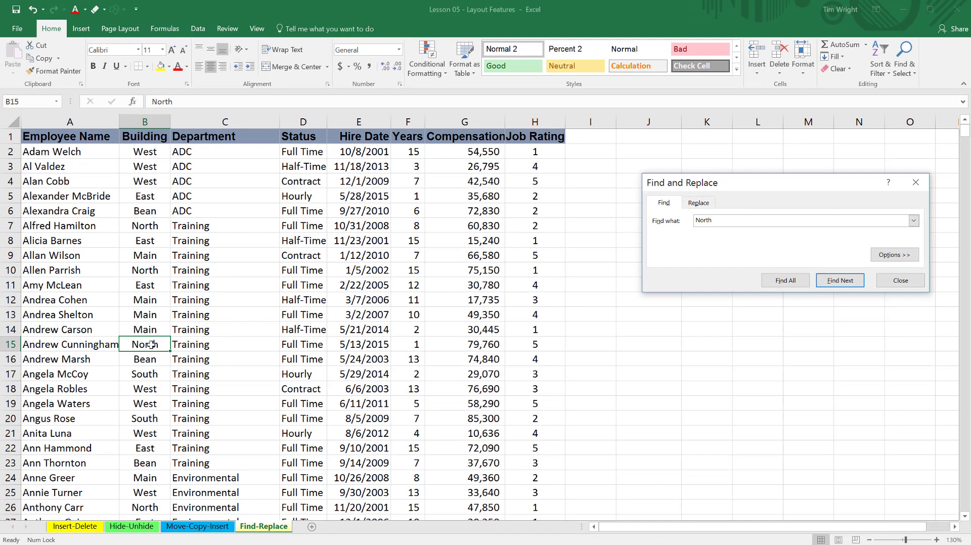
With the search options expanded, list all North matches in an enlarged results list and jump to cells B34, B51 and B7.
click(894, 254)
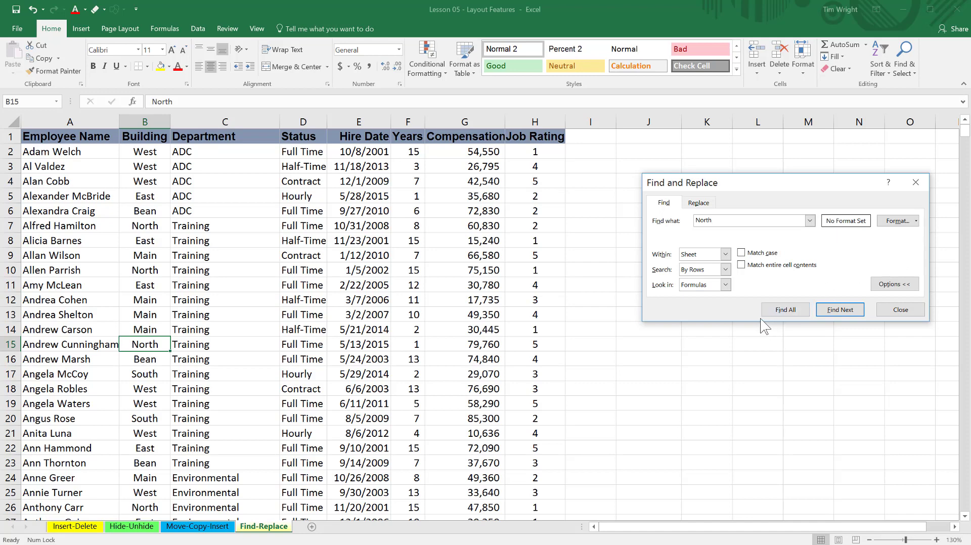
click(786, 310)
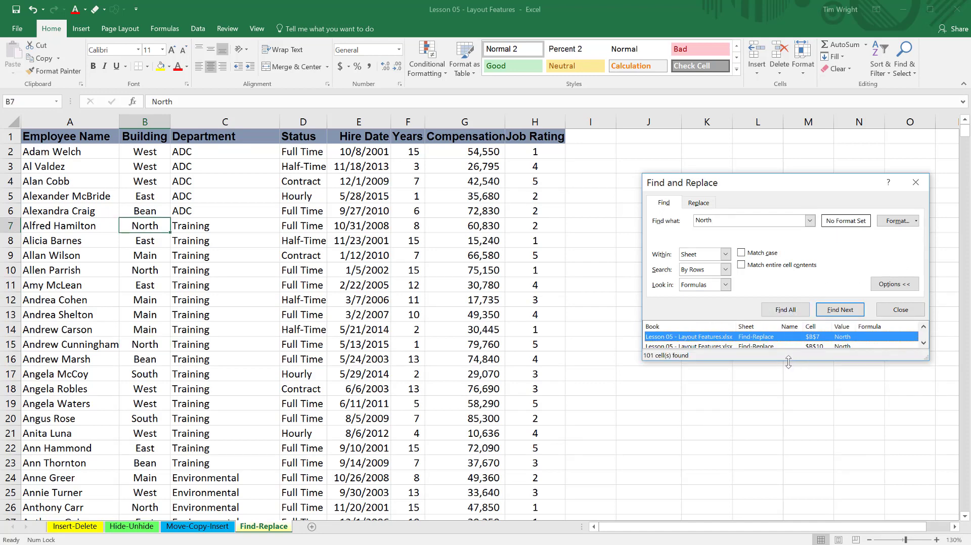
drag(788, 362, 797, 514)
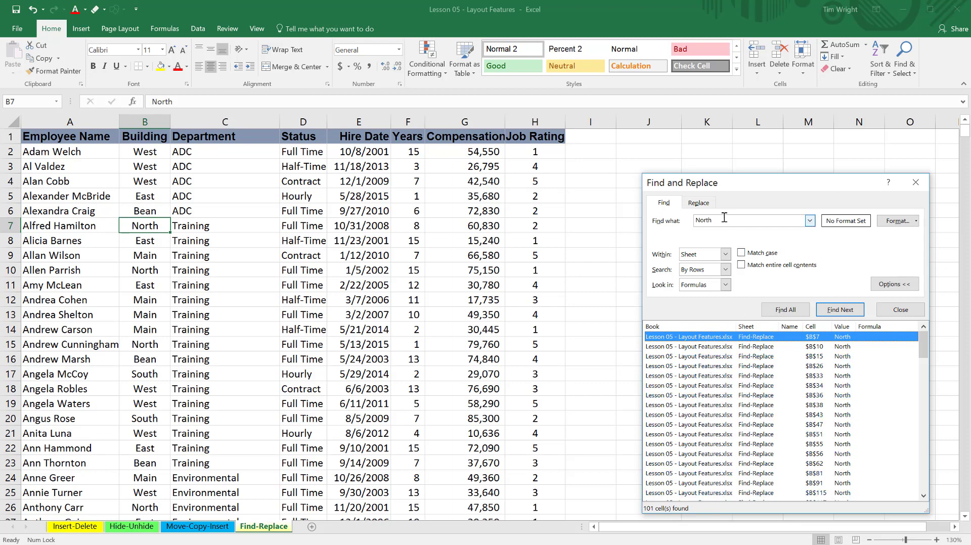
click(703, 386)
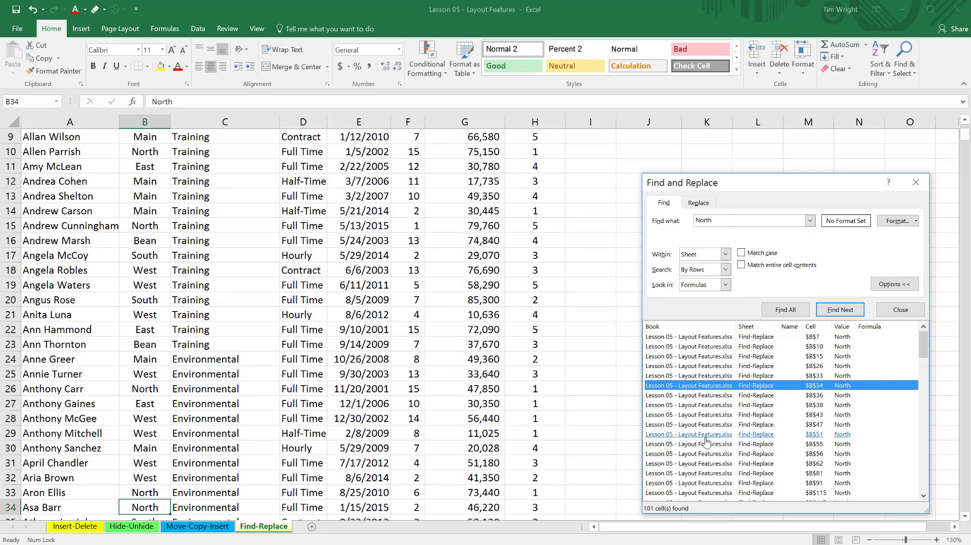
click(706, 435)
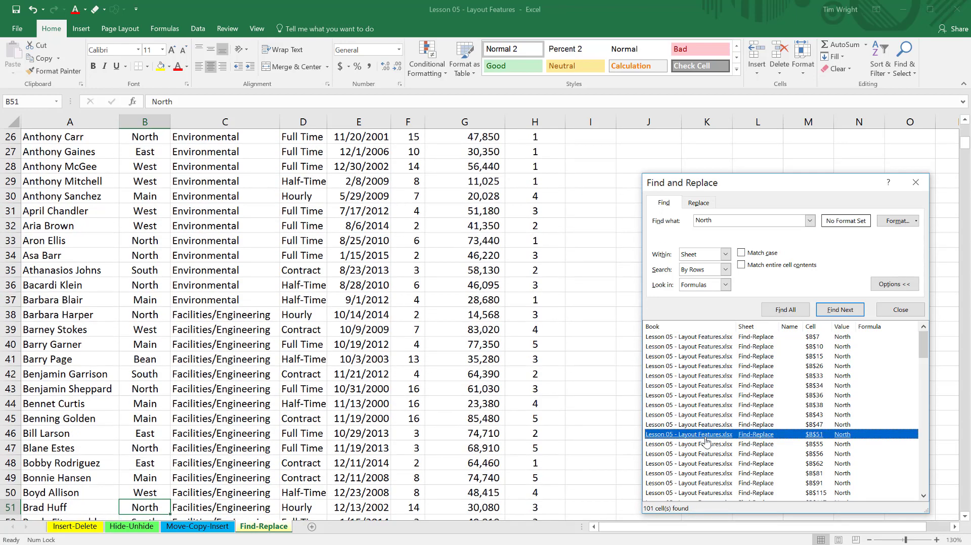
click(702, 338)
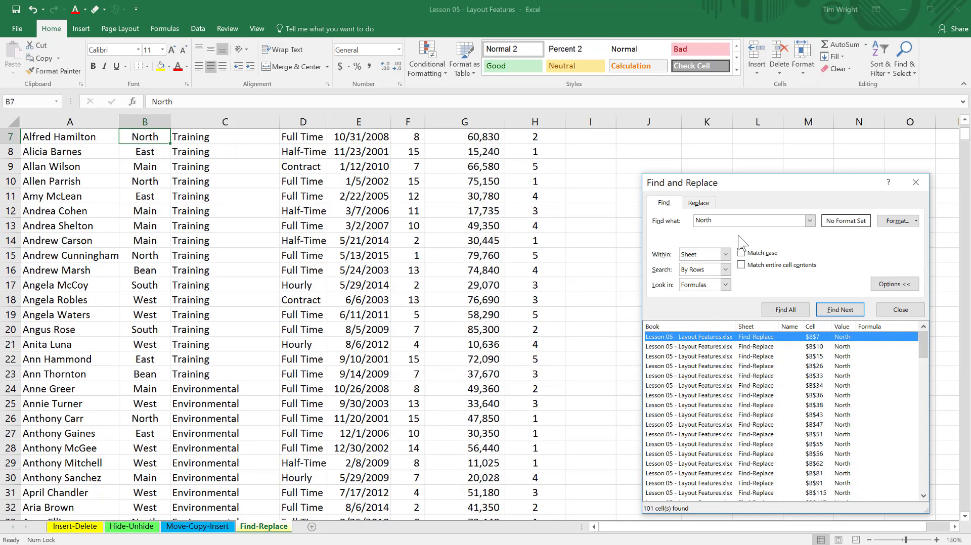
Replace every occurrence of North on the sheet with Smith.
click(709, 204)
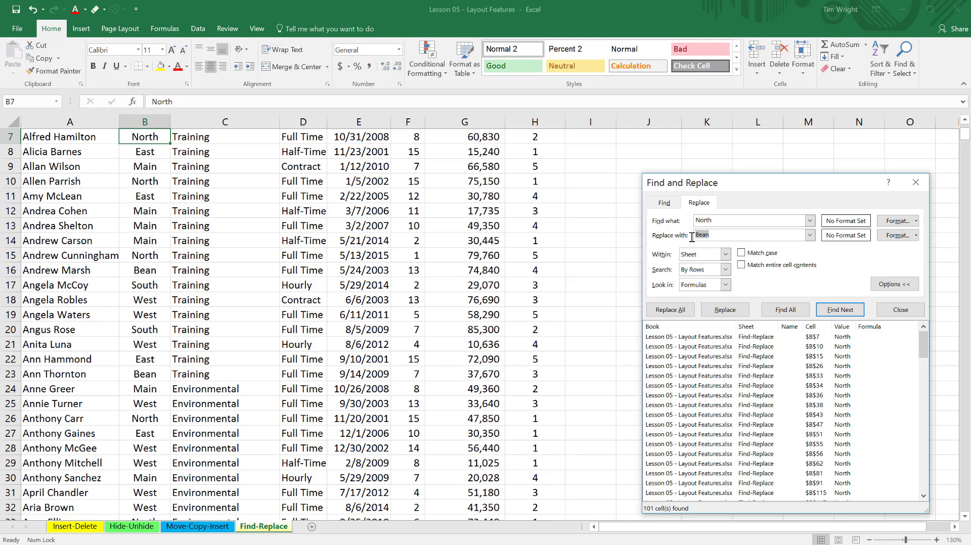
text(Smith)
click(671, 309)
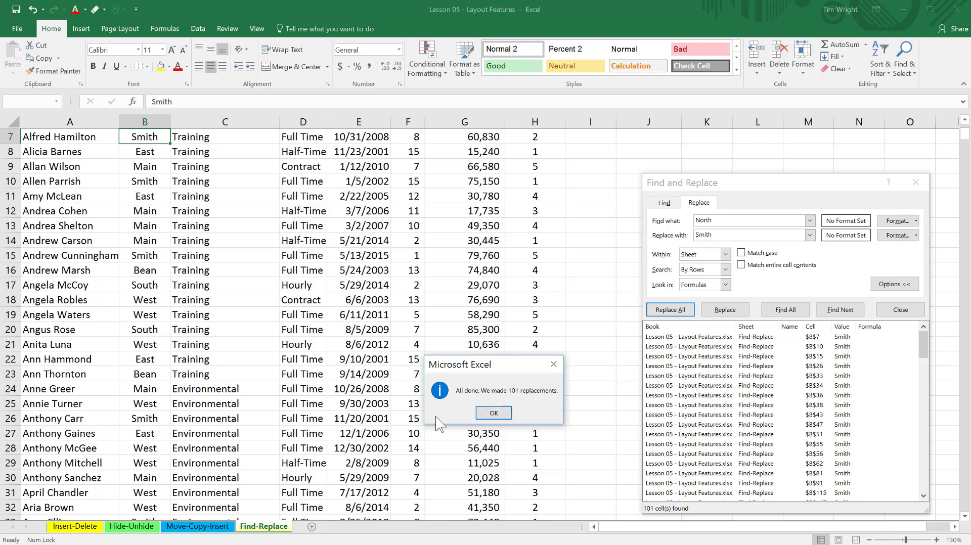
click(494, 412)
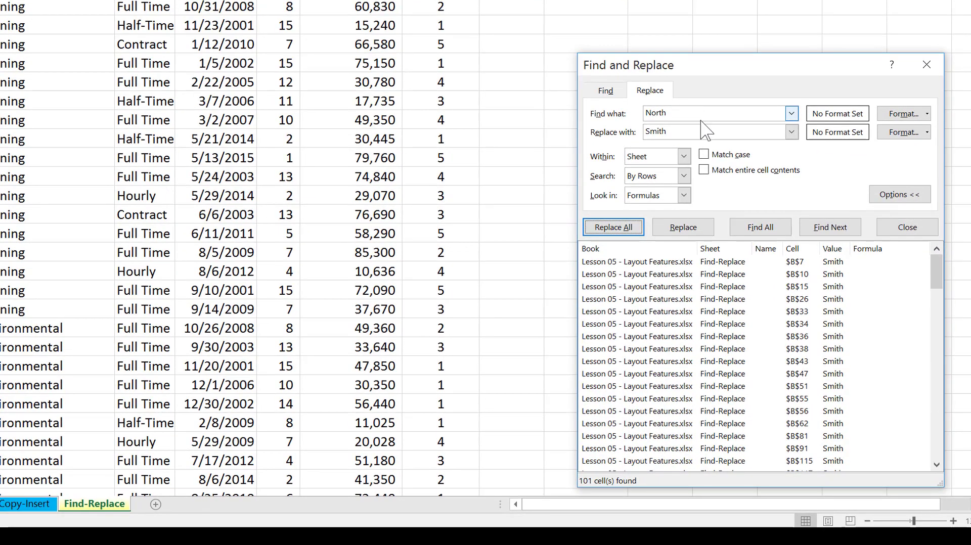
Change the search text of the replacement to Smith, keeping the search options expanded.
click(886, 195)
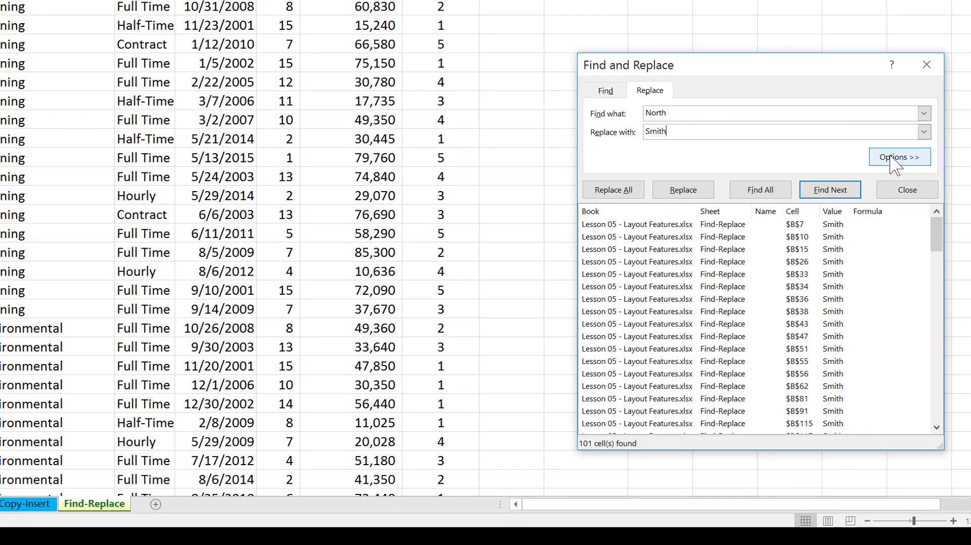
click(895, 163)
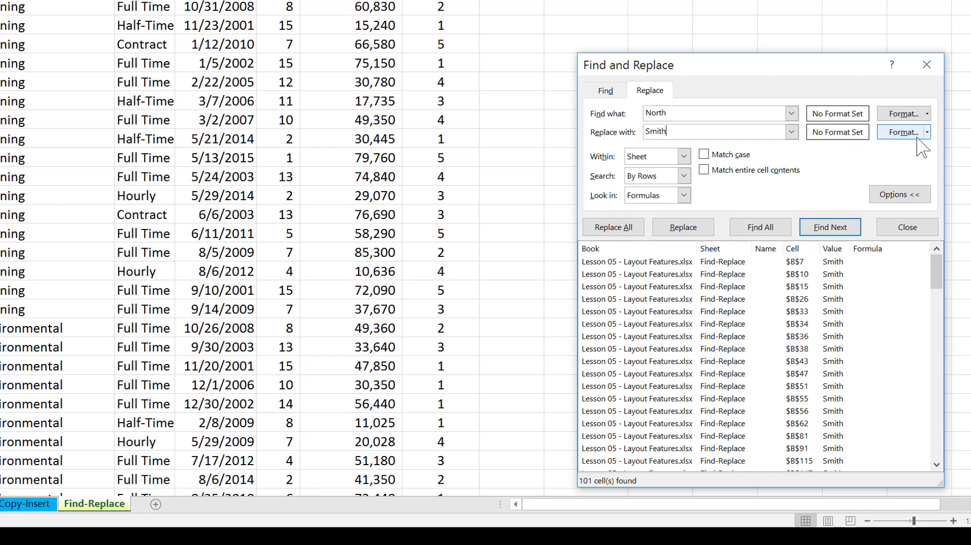
click(668, 112)
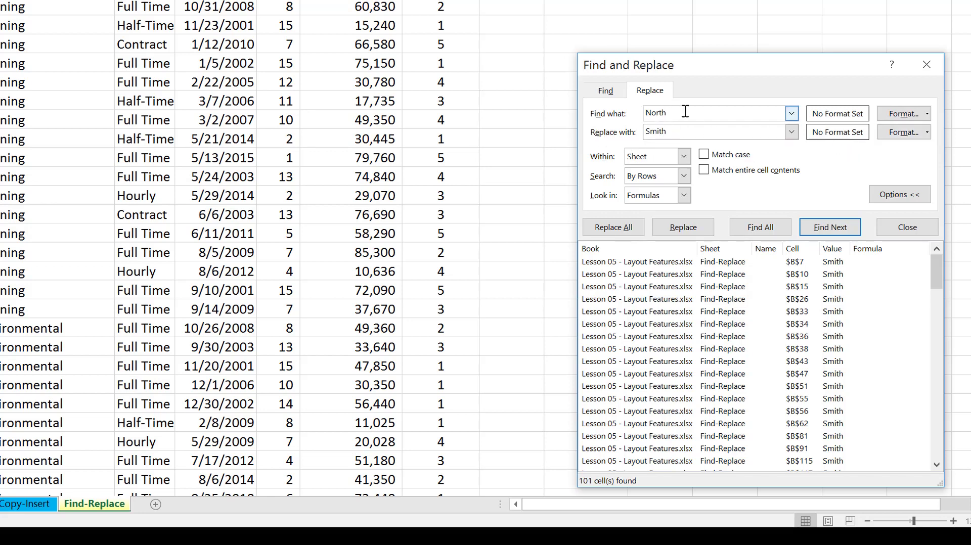
drag(668, 112, 644, 113)
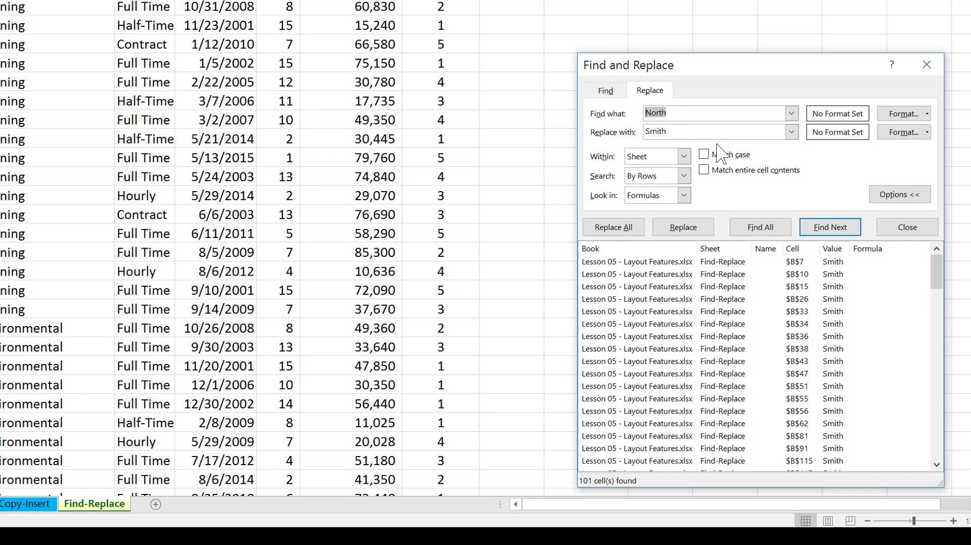
text(Smith)
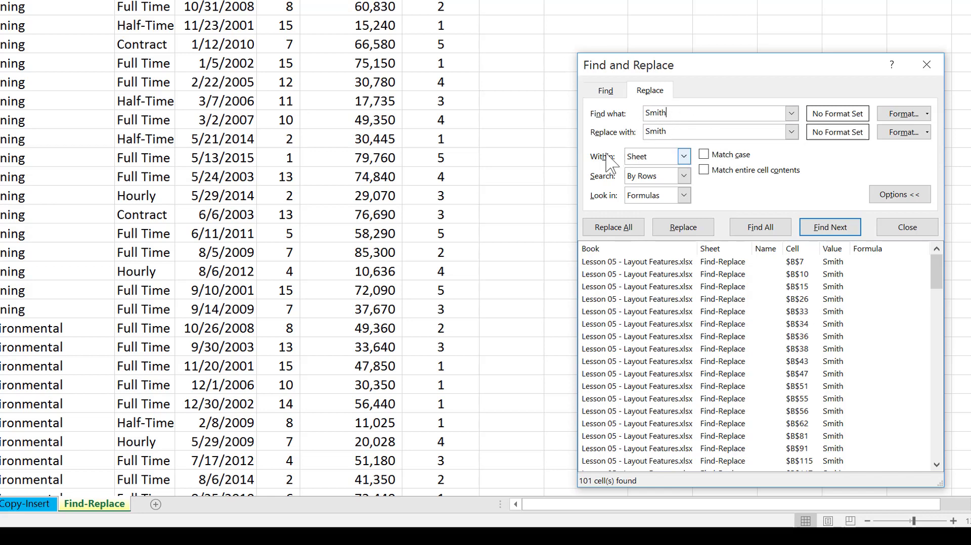
click(682, 132)
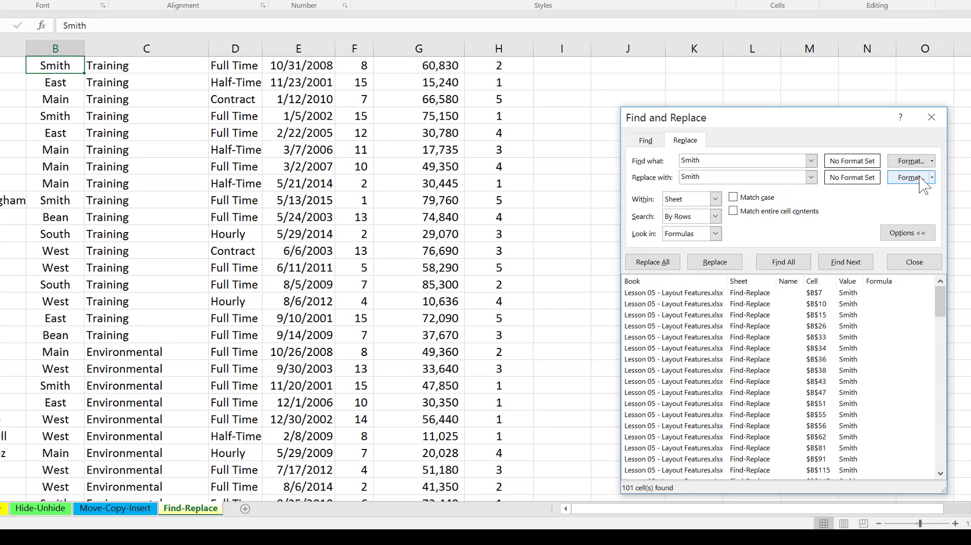
Set the replacement format to a yellow fill and apply it to all Smith matches.
click(908, 178)
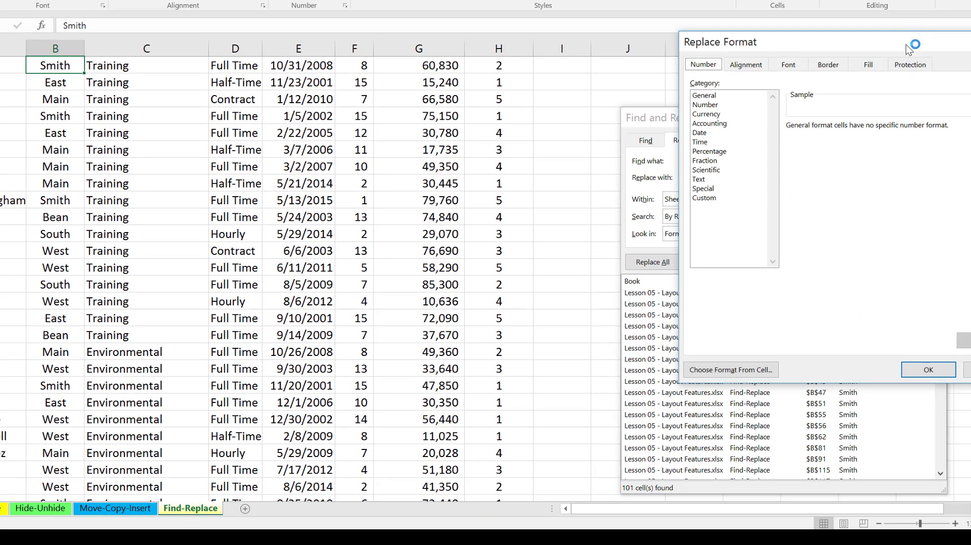
drag(912, 47, 723, 44)
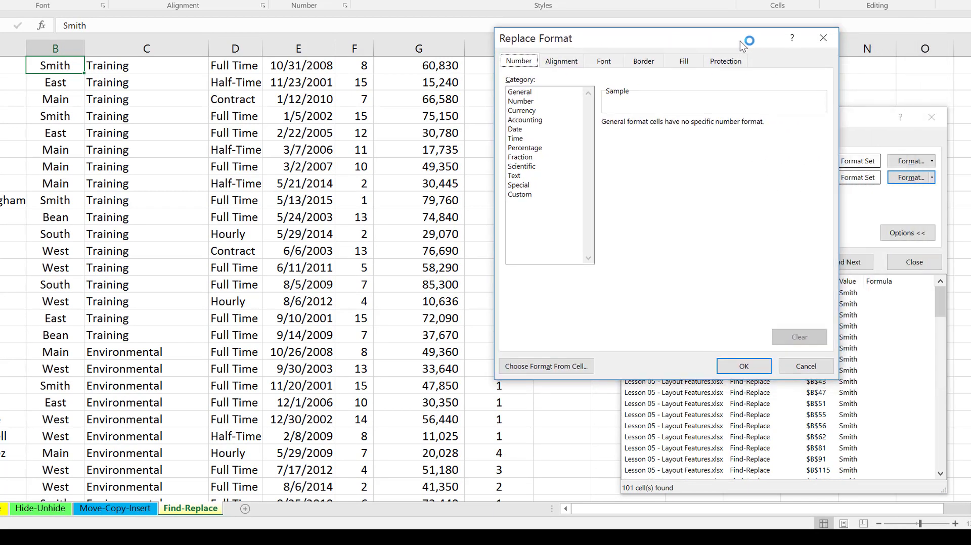
click(685, 61)
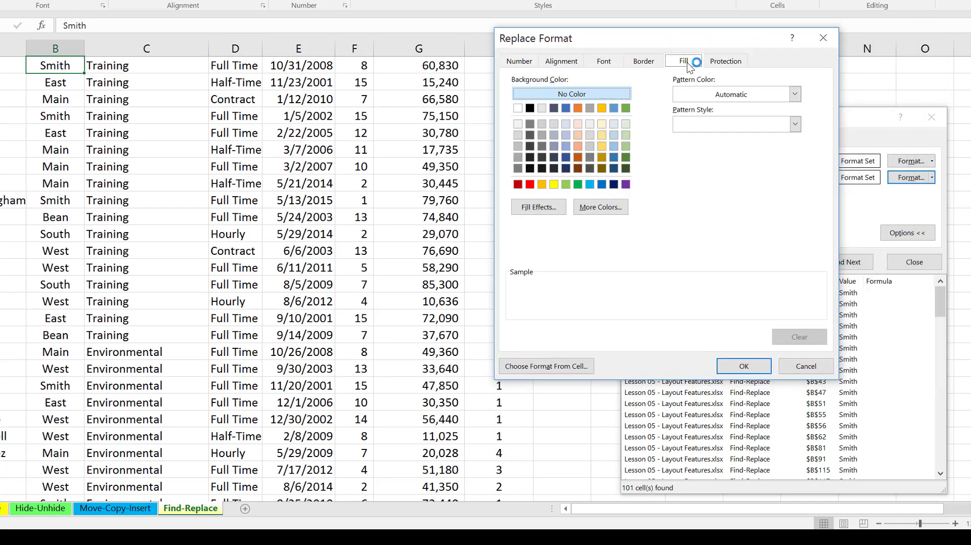
click(554, 184)
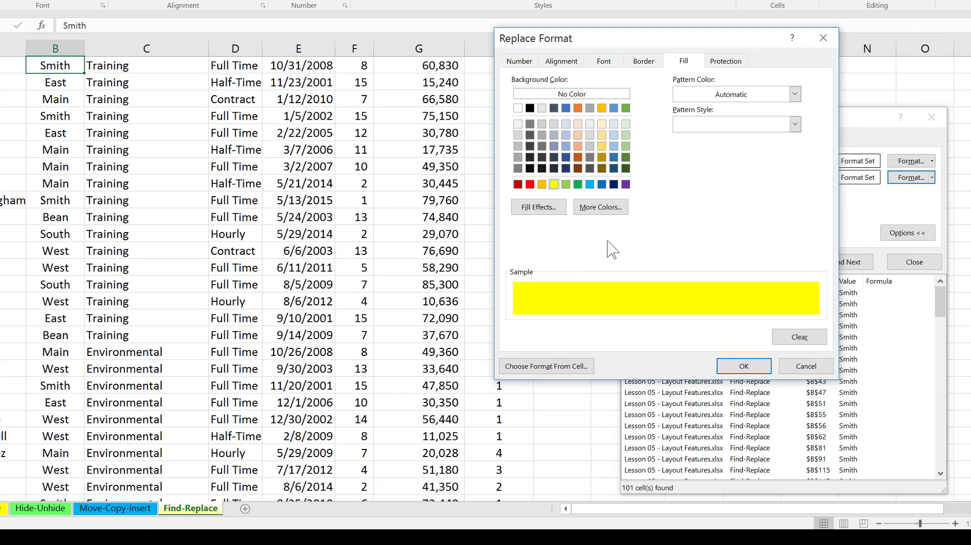
click(744, 366)
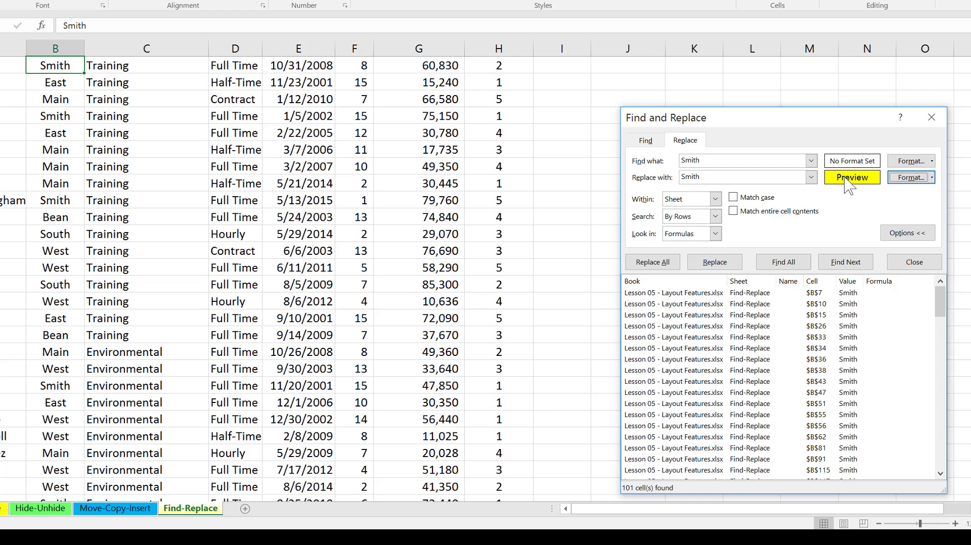
click(640, 265)
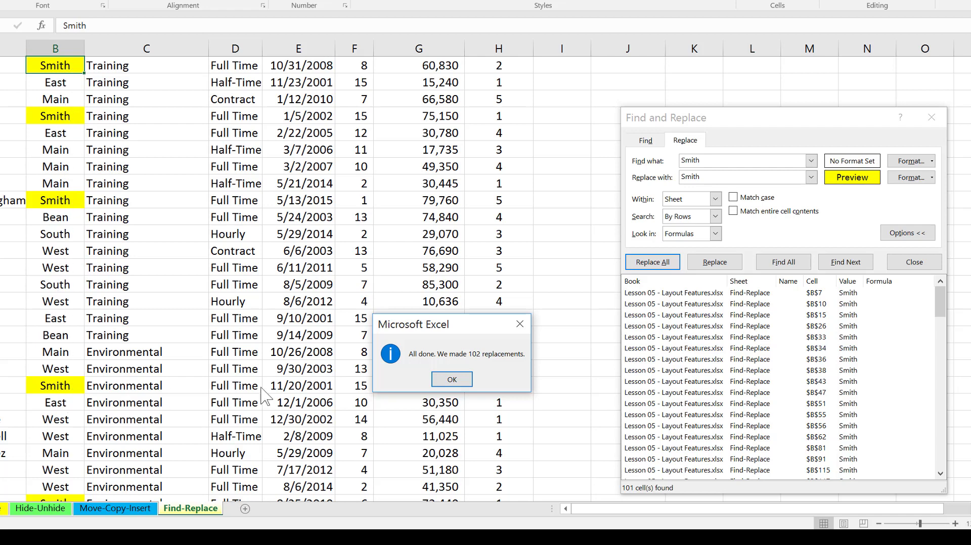
click(451, 380)
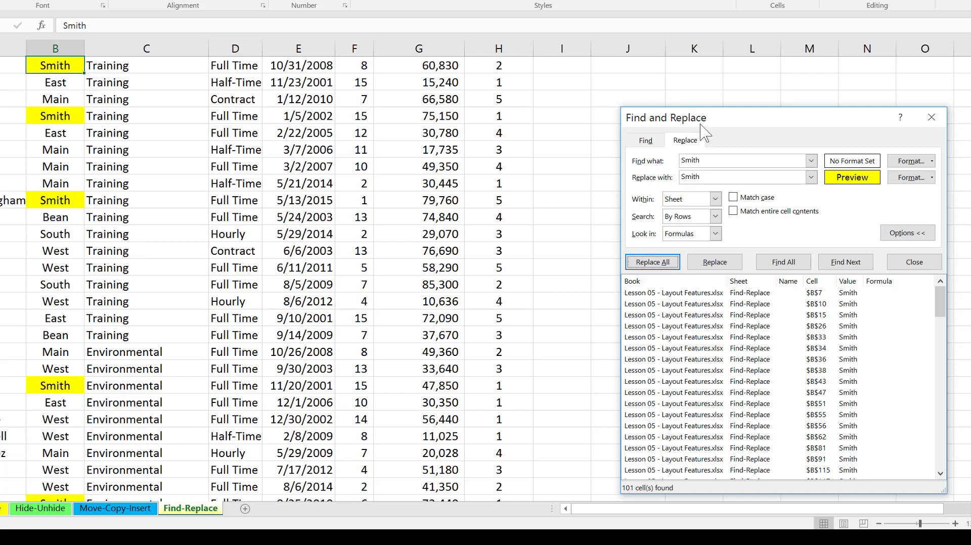
Restrict the search for Smith to cells with a yellow fill.
click(718, 160)
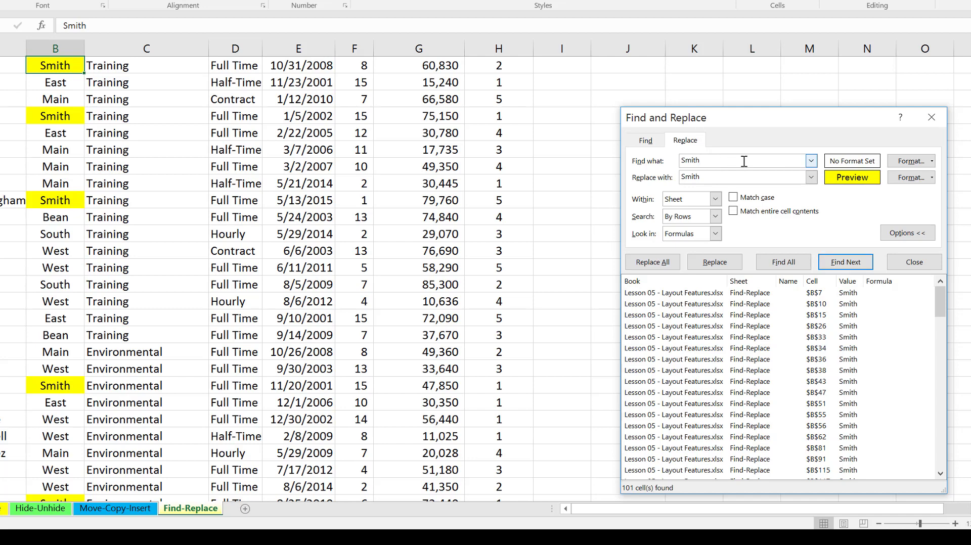
click(908, 161)
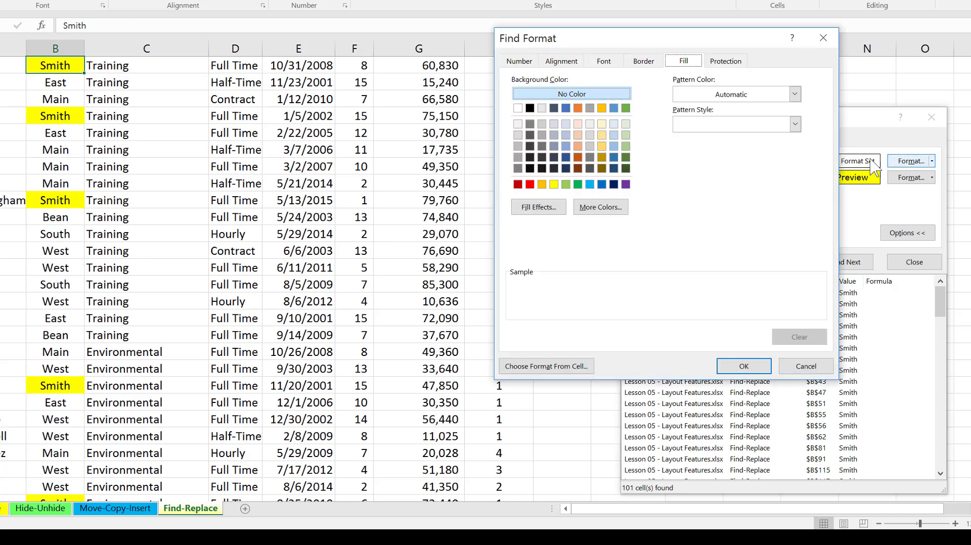
click(553, 184)
click(743, 366)
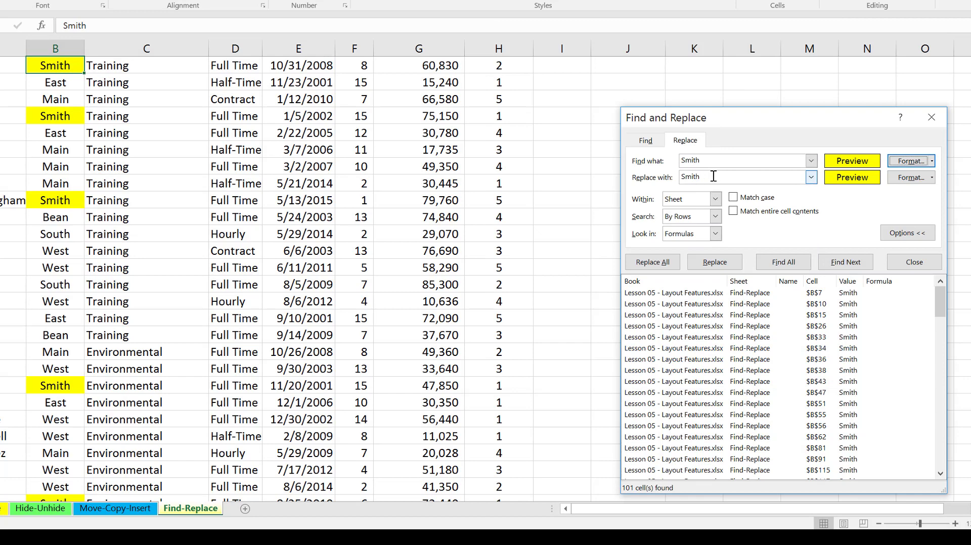
Set the replacement text to New Bldg and its fill format to No Color.
drag(715, 179, 674, 179)
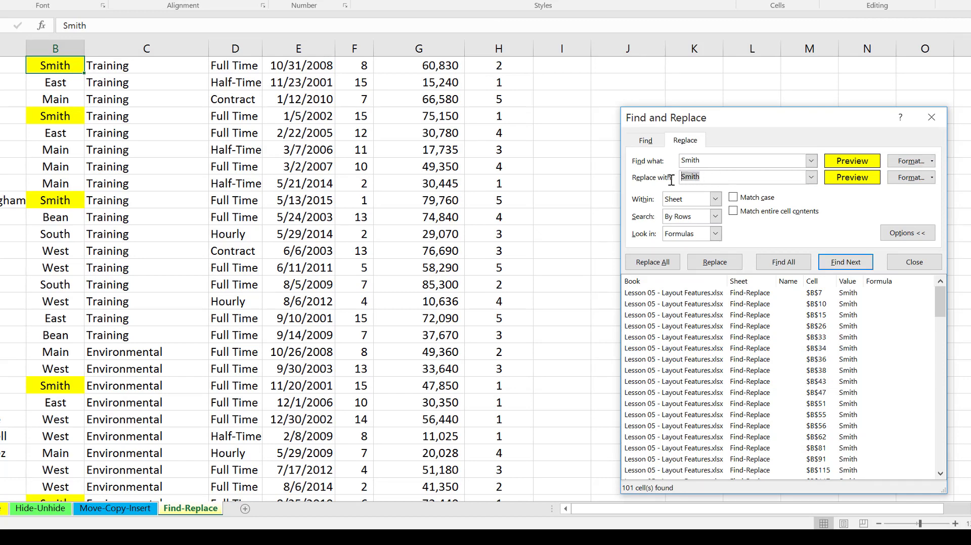
text(New Bldg)
click(901, 179)
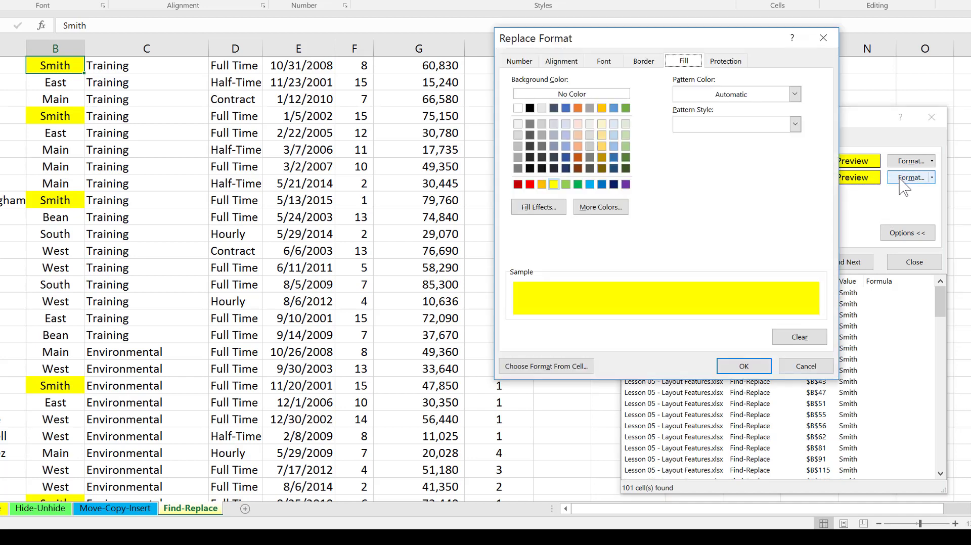
click(626, 94)
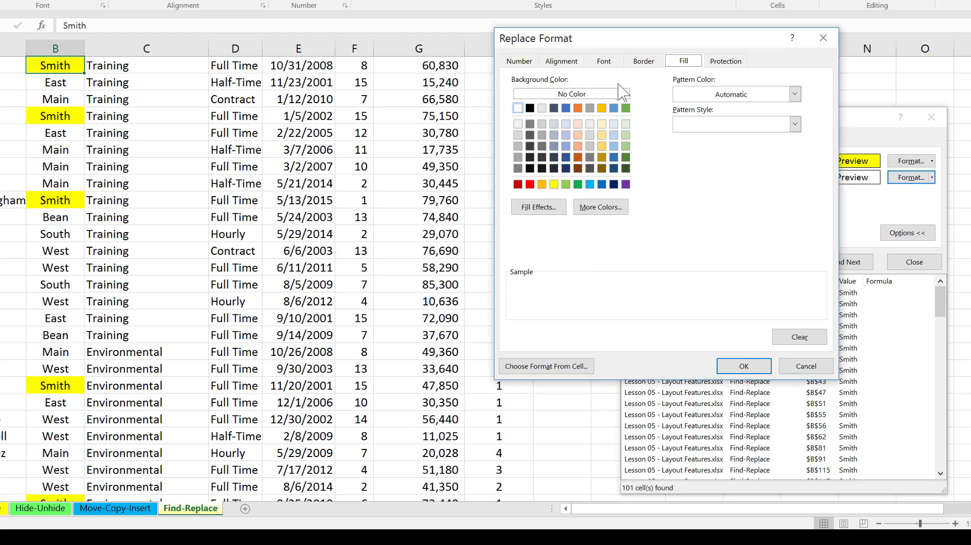
click(586, 96)
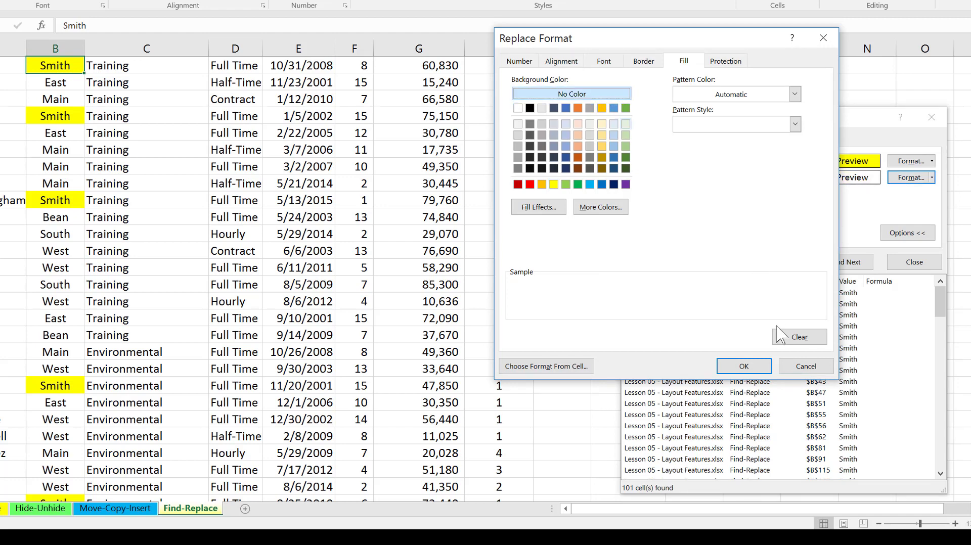
click(744, 367)
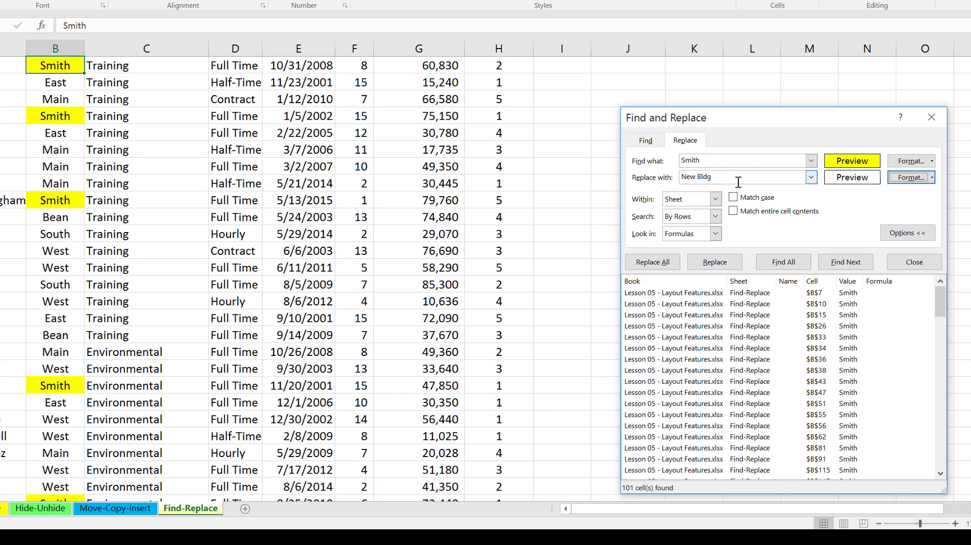
Replace all yellow-filled Smith entries with New Bldg without a fill, and acknowledge the completed replacement.
click(658, 264)
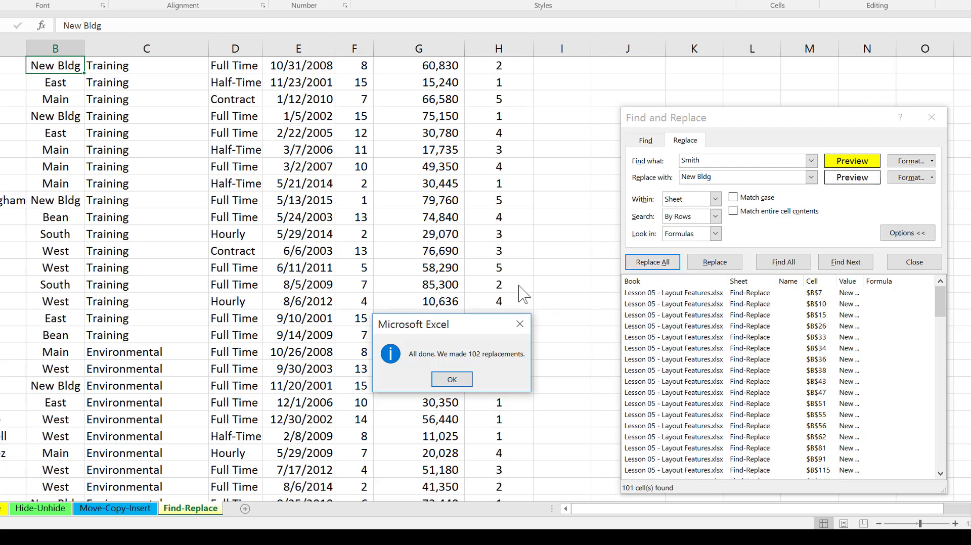
click(450, 379)
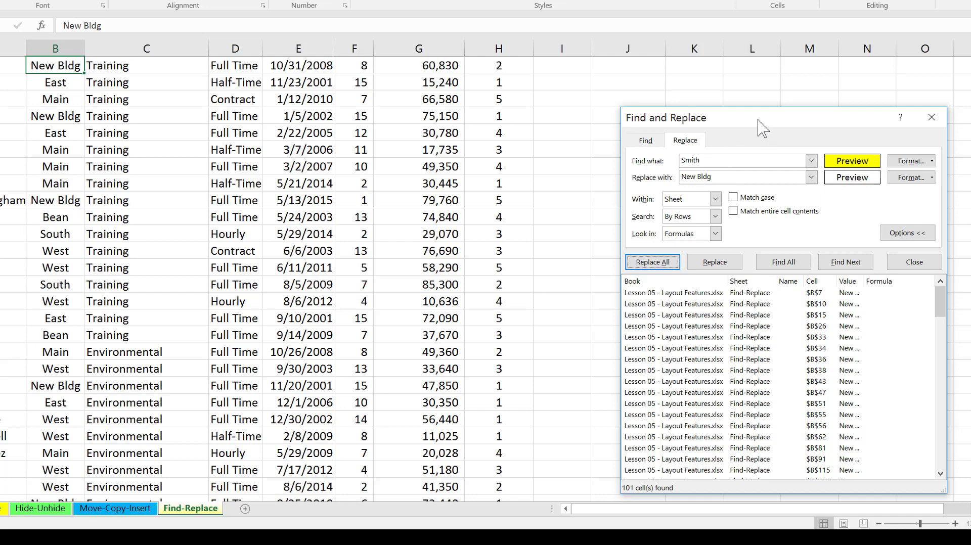
drag(761, 129, 725, 115)
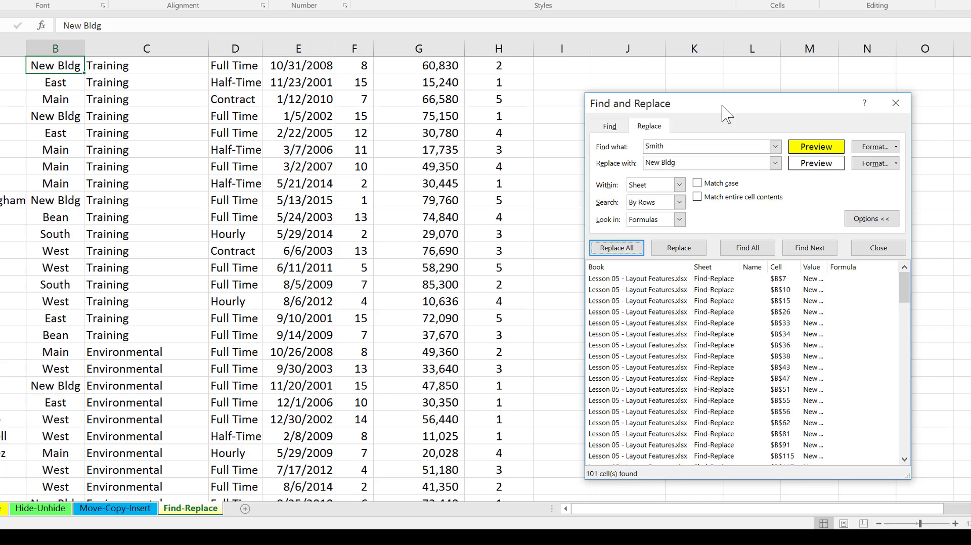
Switch from replacing to a find-only search for An and make it case-sensitive.
click(610, 129)
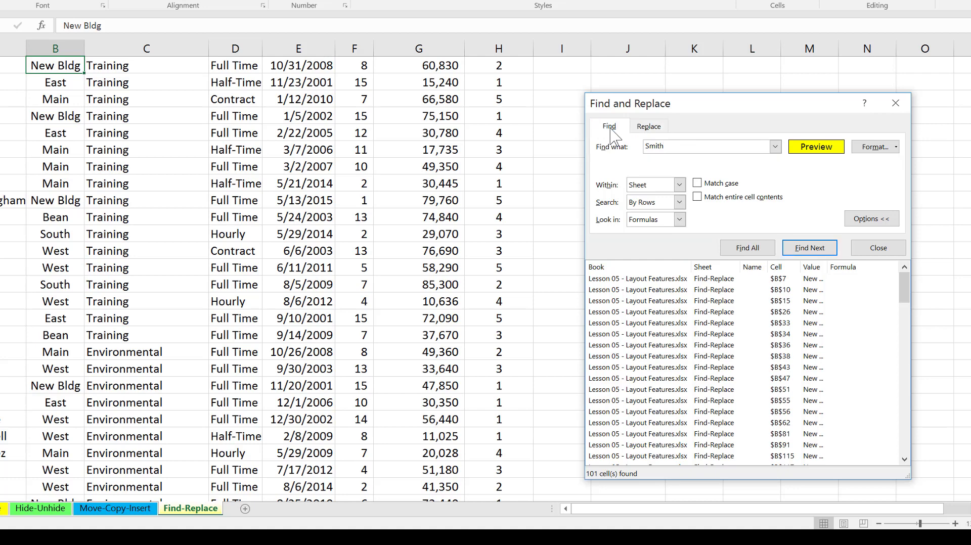
drag(665, 150, 640, 150)
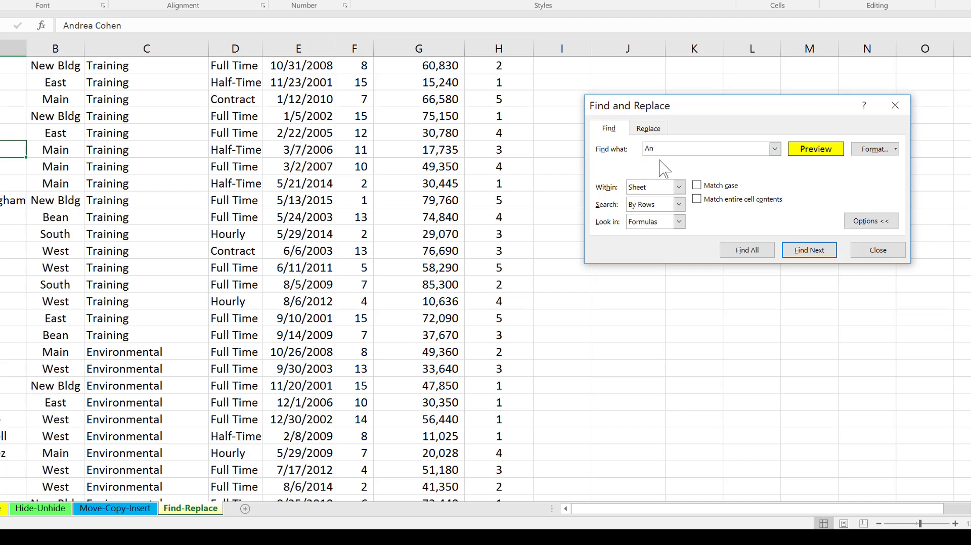
click(697, 186)
Clear the yellow fill condition from the search so that no format is set.
click(875, 149)
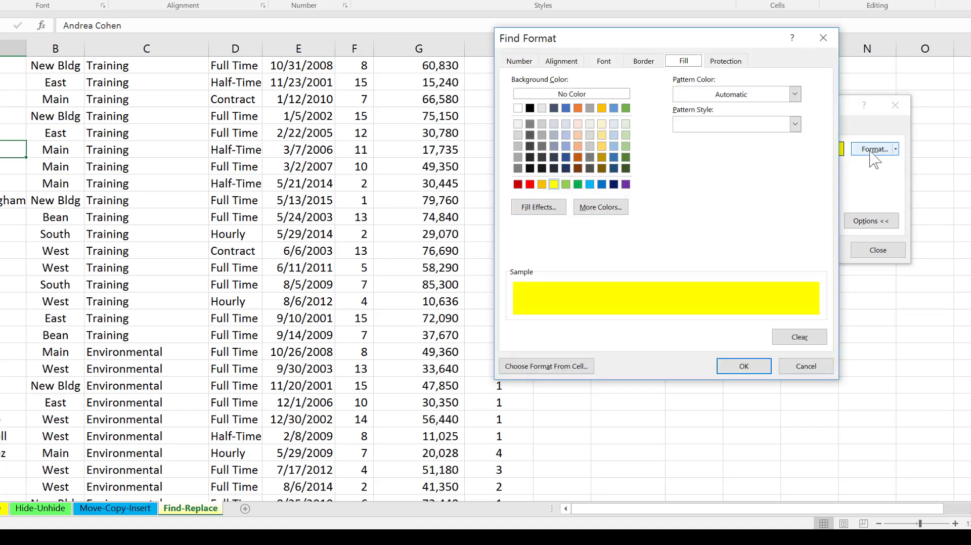
click(580, 94)
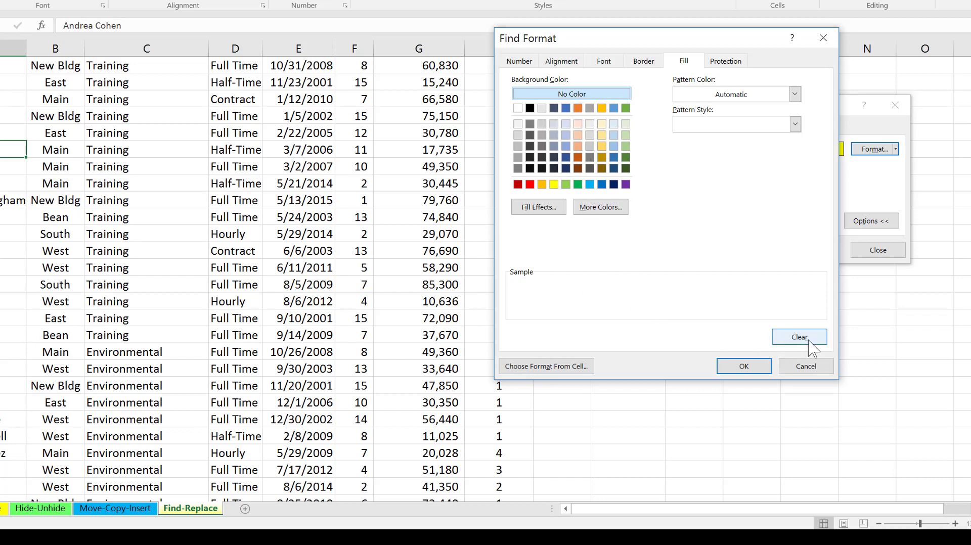
click(808, 340)
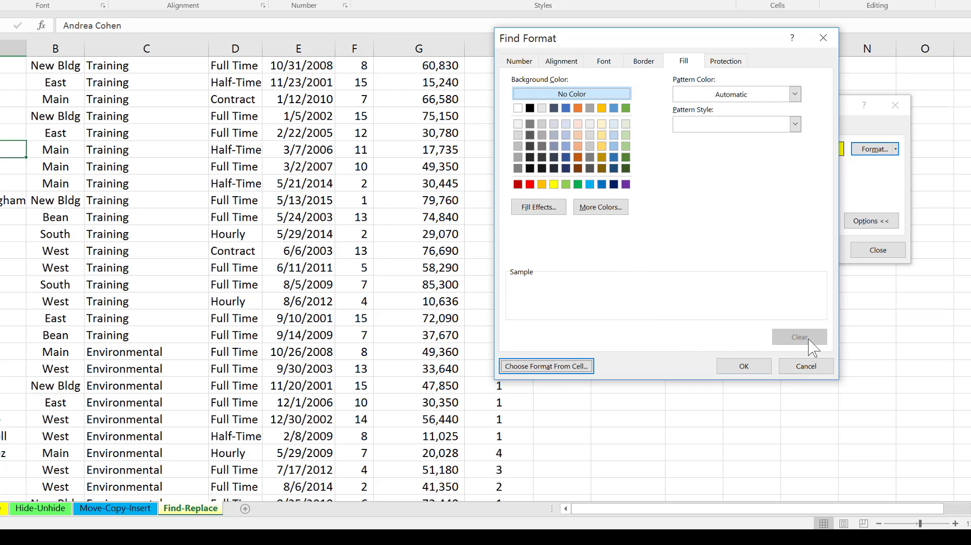
click(733, 368)
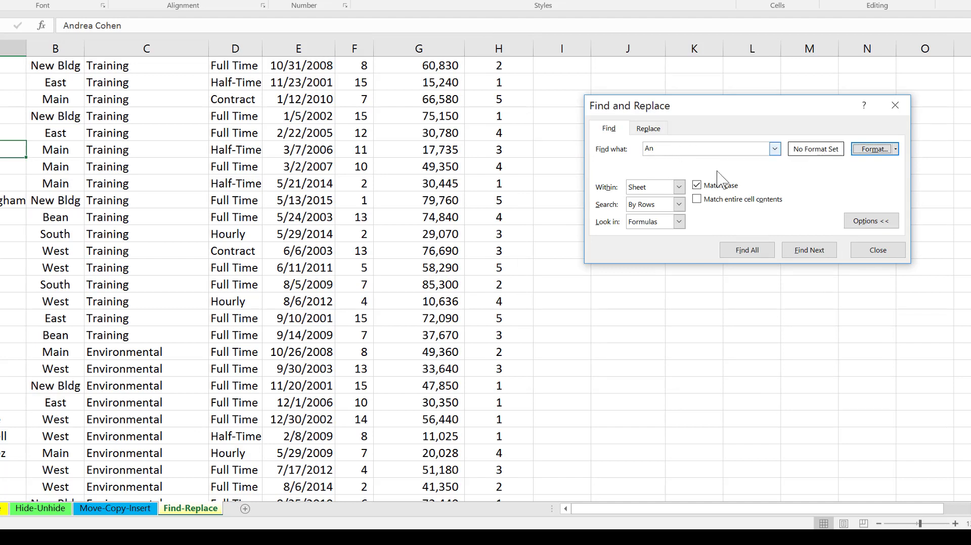
List all matches for An, go to the match in cell A24, and close the search.
click(743, 252)
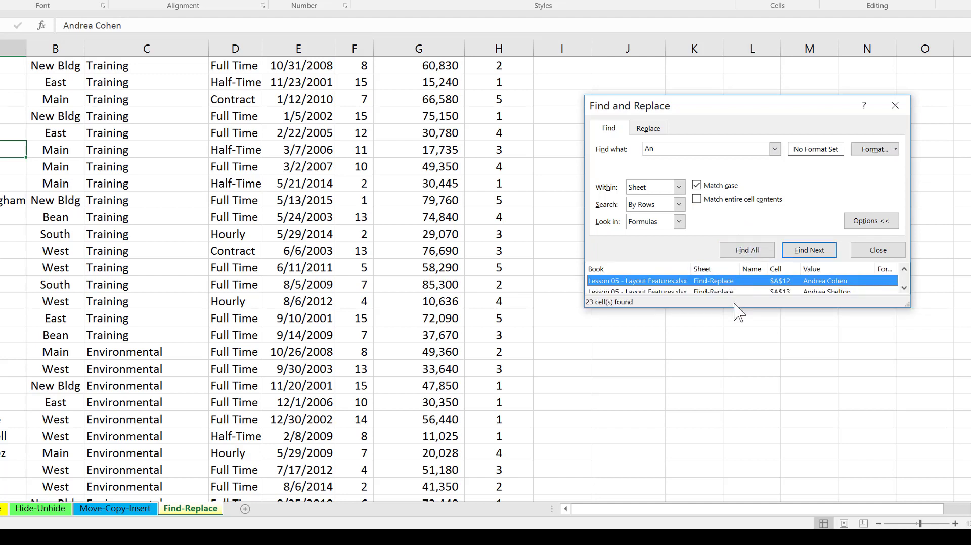
drag(733, 306, 733, 493)
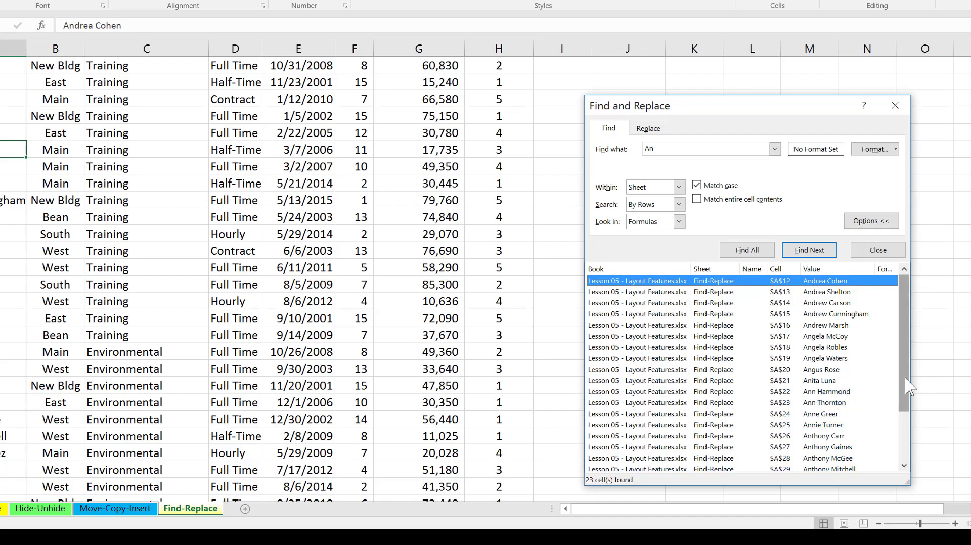
drag(904, 391, 907, 412)
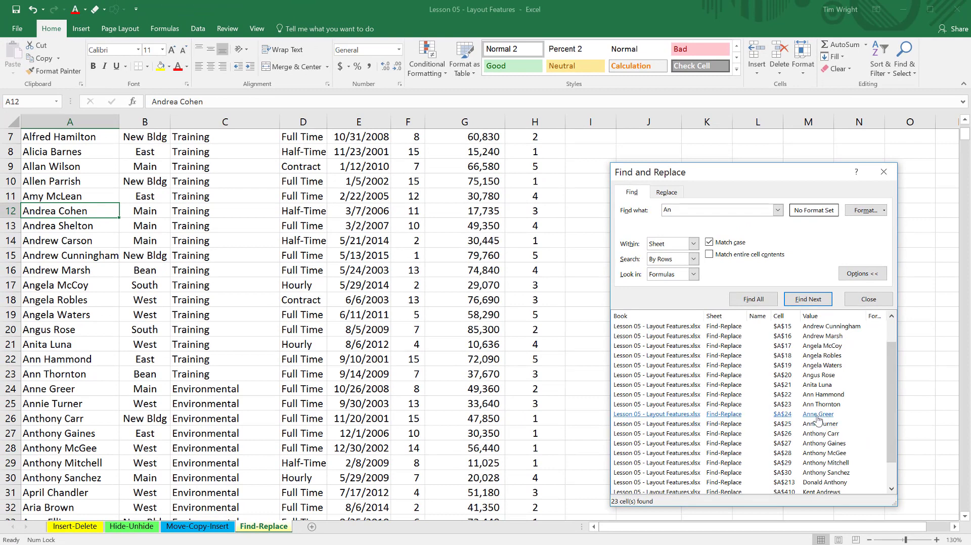
click(818, 416)
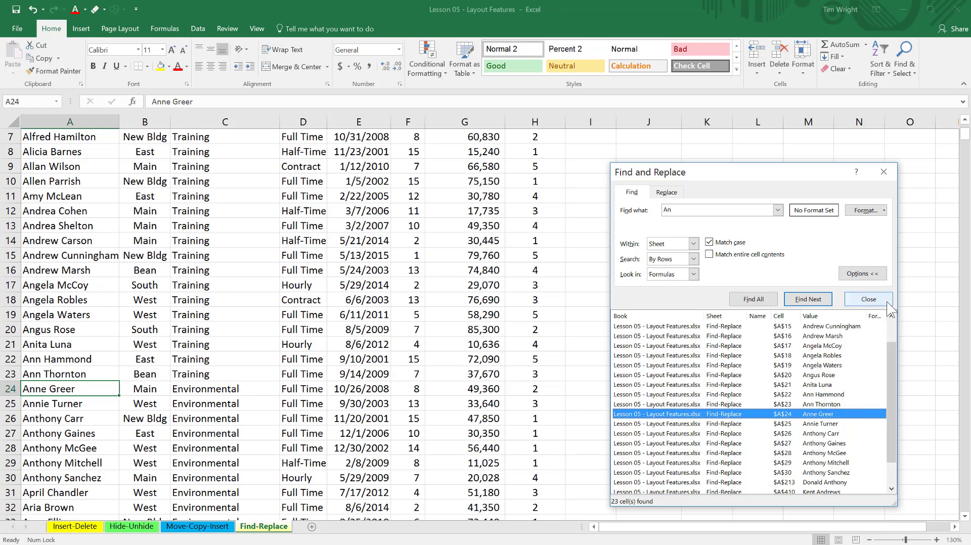
click(872, 301)
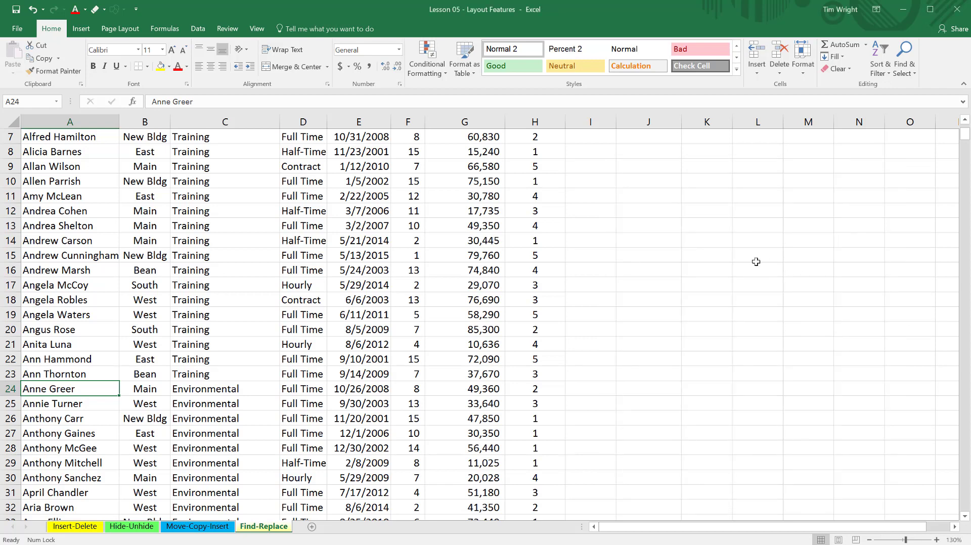